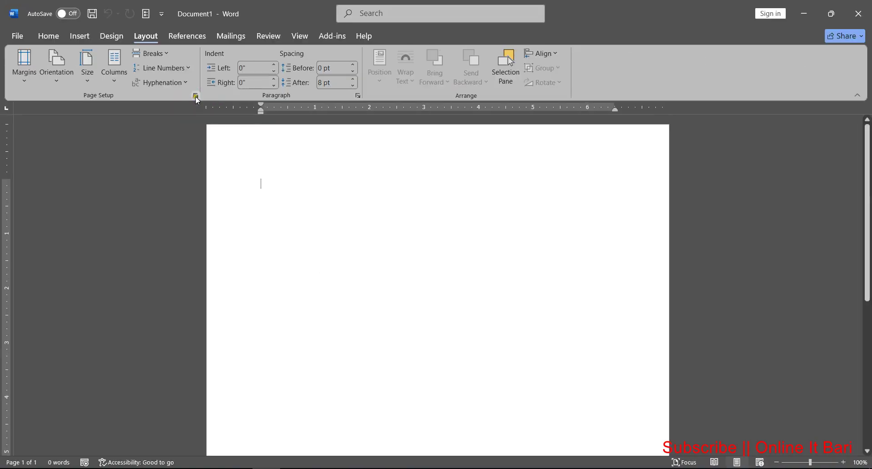
{"action": "left_click", "coordinate": [193, 96]}
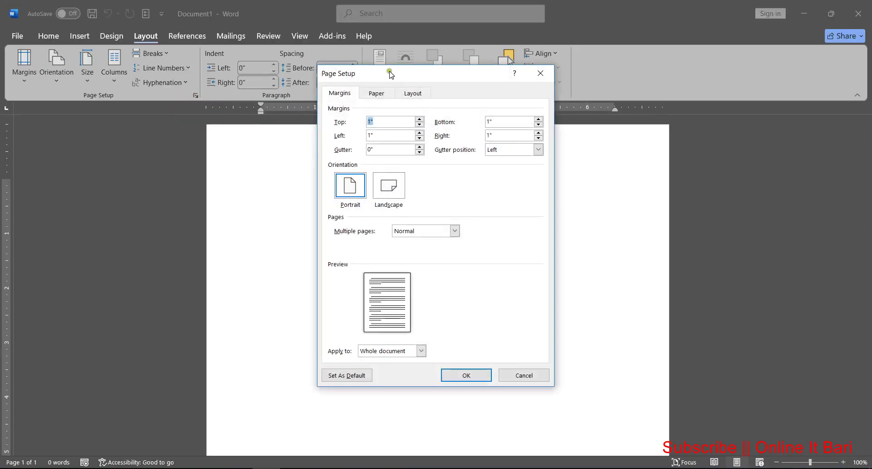
{"action": "left_click_drag", "start_coordinate": [390, 75], "coordinate": [348, 75]}
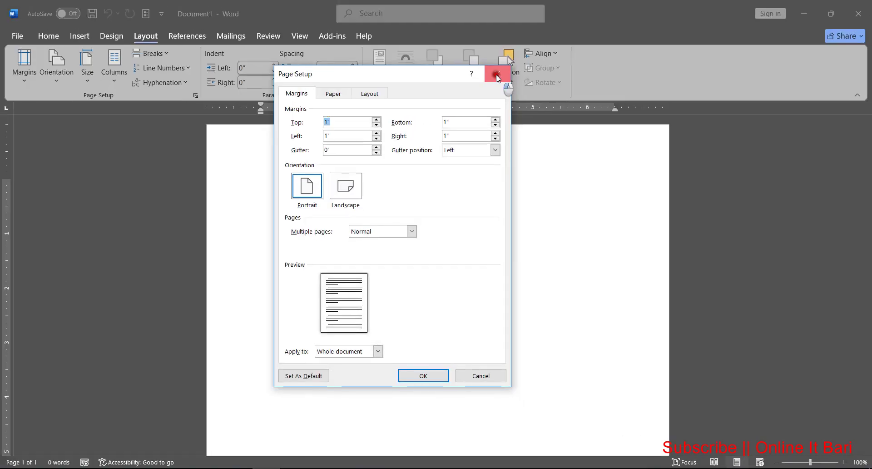
{"action": "left_click", "coordinate": [653, 18]}
Apply the Narrow margin preset of 0.5" on all sides and open the full page setup settings.
{"action": "left_click", "coordinate": [26, 81]}
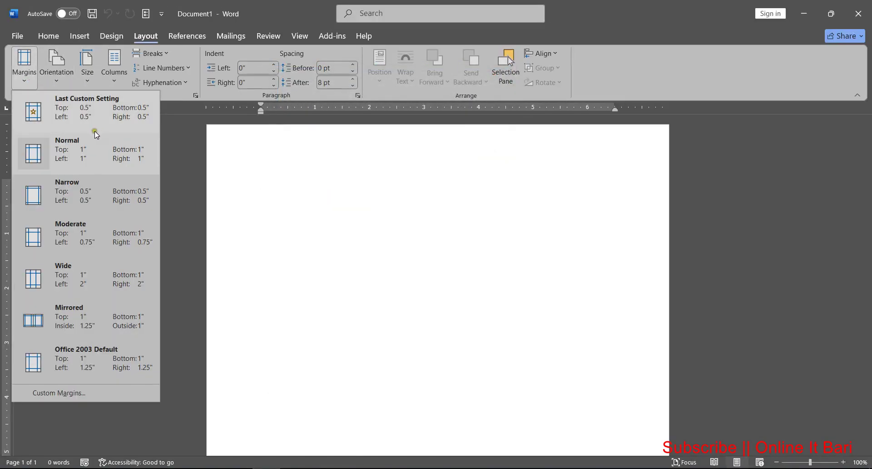
{"action": "left_click", "coordinate": [74, 192]}
{"action": "left_click", "coordinate": [196, 96]}
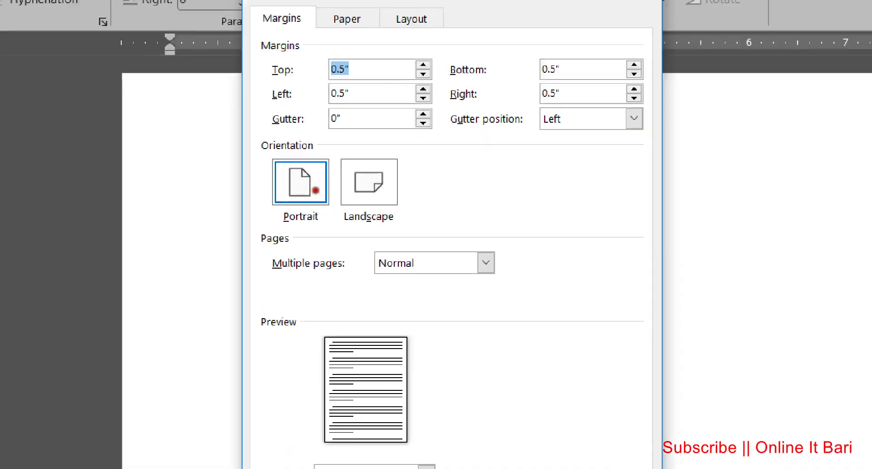
{"action": "mouse_move", "coordinate": [291, 145]}
{"action": "left_mouse_down"}
{"action": "mouse_move", "coordinate": [276, 146]}
{"action": "mouse_move", "coordinate": [295, 229]}
{"action": "mouse_move", "coordinate": [333, 174]}
{"action": "mouse_move", "coordinate": [287, 142]}
{"action": "left_mouse_up"}
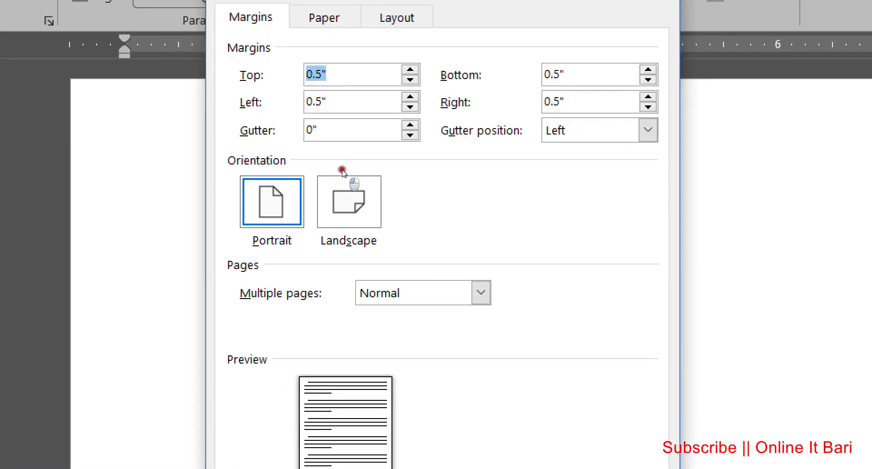
{"action": "mouse_move", "coordinate": [338, 167]}
{"action": "left_mouse_down"}
{"action": "mouse_move", "coordinate": [333, 188]}
{"action": "mouse_move", "coordinate": [356, 173]}
{"action": "left_mouse_up"}
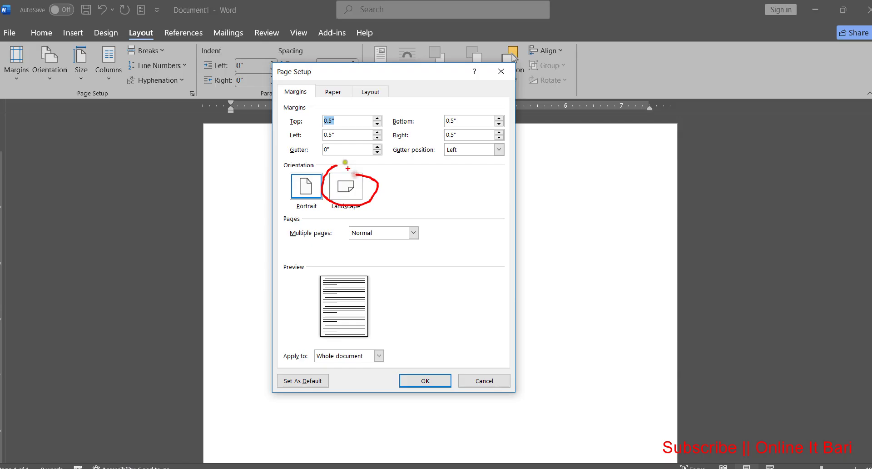
Set the paper size to A4 in the page setup.
{"action": "left_click", "coordinate": [333, 91]}
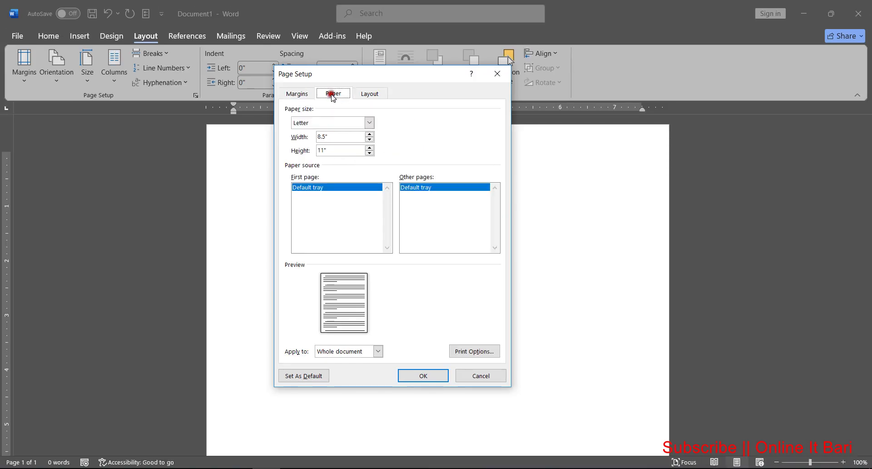
{"action": "left_click", "coordinate": [329, 120]}
{"action": "mouse_move", "coordinate": [367, 115]}
{"action": "left_mouse_down"}
{"action": "mouse_move", "coordinate": [362, 120]}
{"action": "mouse_move", "coordinate": [393, 118]}
{"action": "left_mouse_up"}
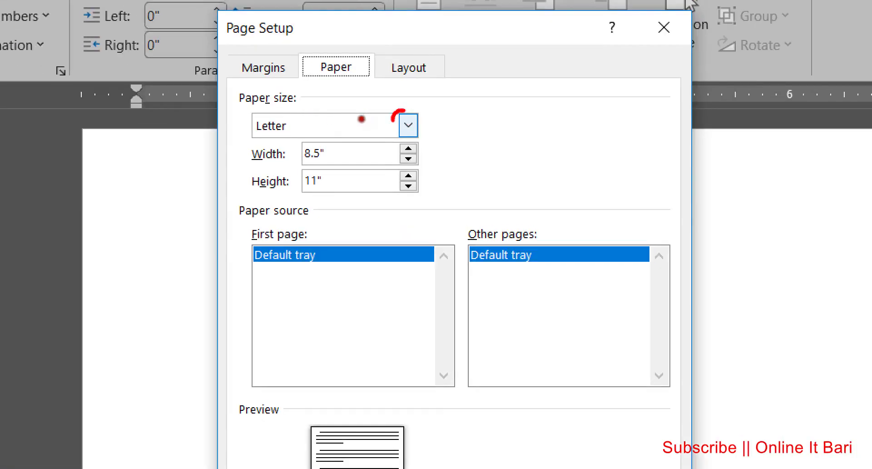
{"action": "left_click", "coordinate": [408, 126]}
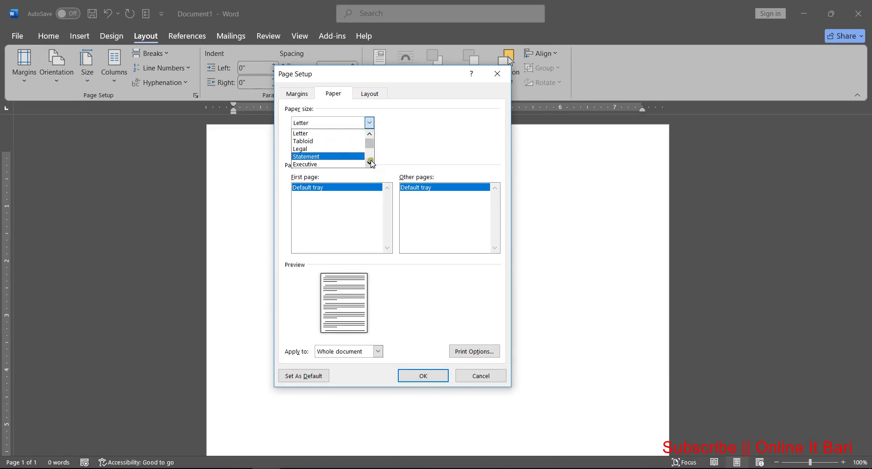
{"action": "scroll", "coordinate": [355, 152], "scroll_direction": "down", "scroll_amount": 3}
{"action": "left_click", "coordinate": [336, 149]}
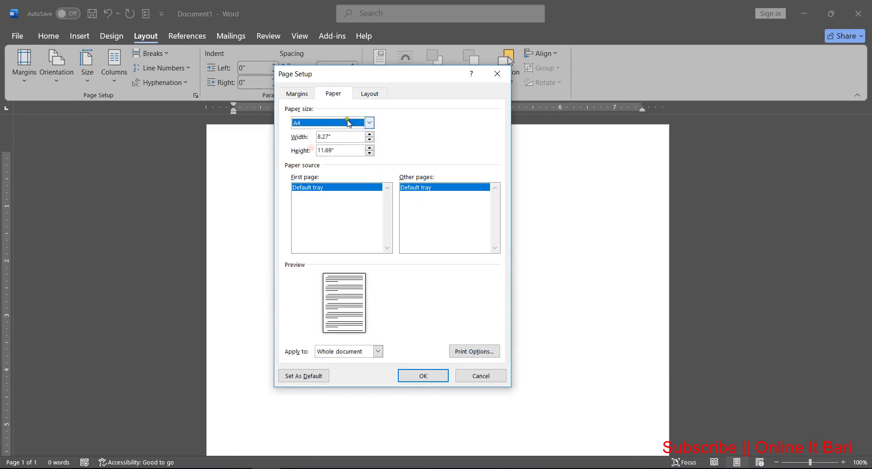
Check the header, footer and margin settings, then save the page setup as the default for new documents.
{"action": "left_click", "coordinate": [369, 94]}
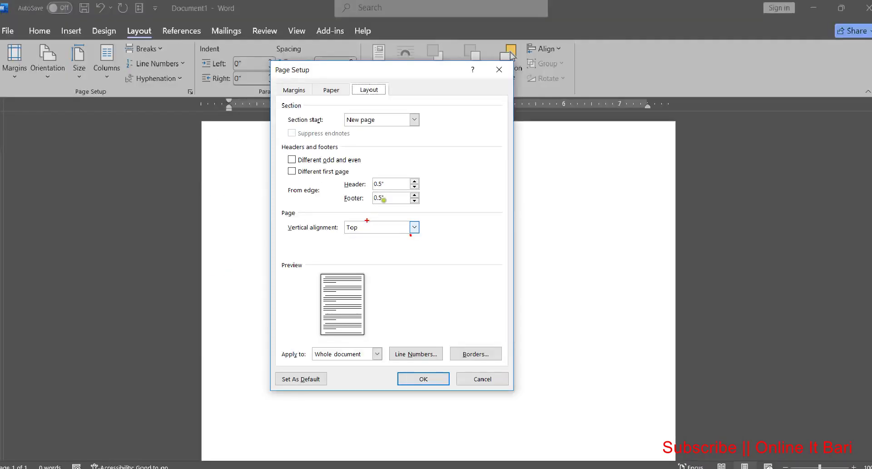
{"action": "left_click_drag", "start_coordinate": [392, 184], "coordinate": [349, 199]}
{"action": "left_click", "coordinate": [298, 93]}
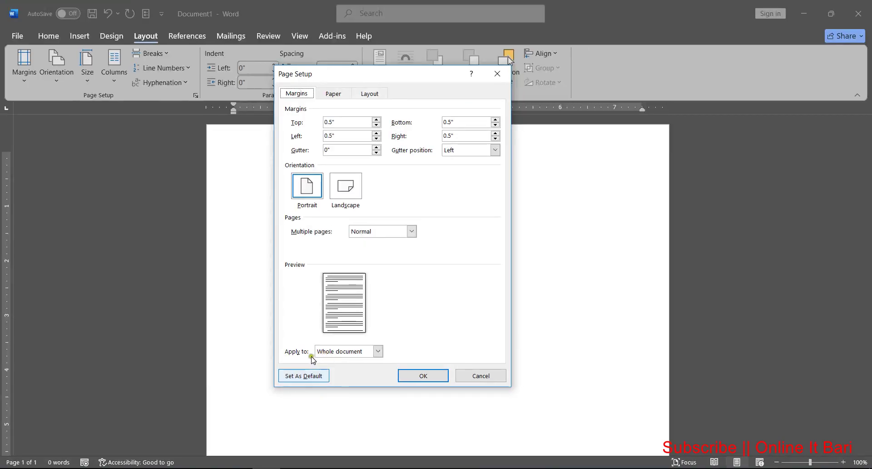
{"action": "left_click", "coordinate": [304, 375]}
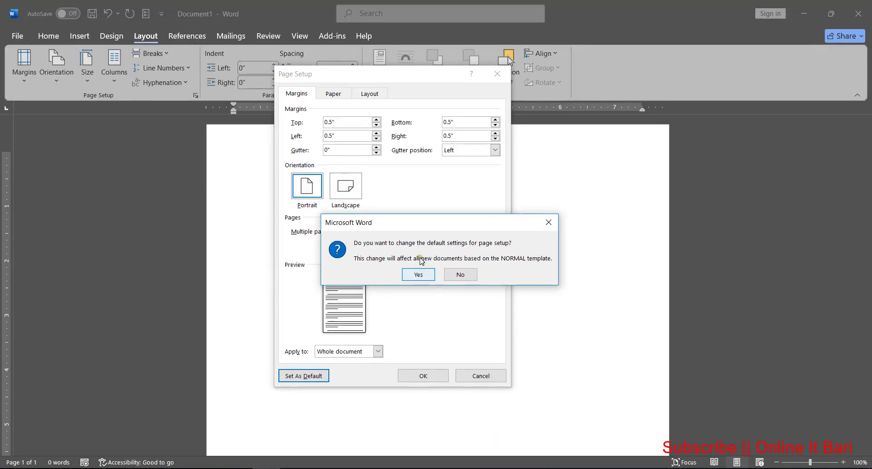
{"action": "left_click", "coordinate": [419, 273]}
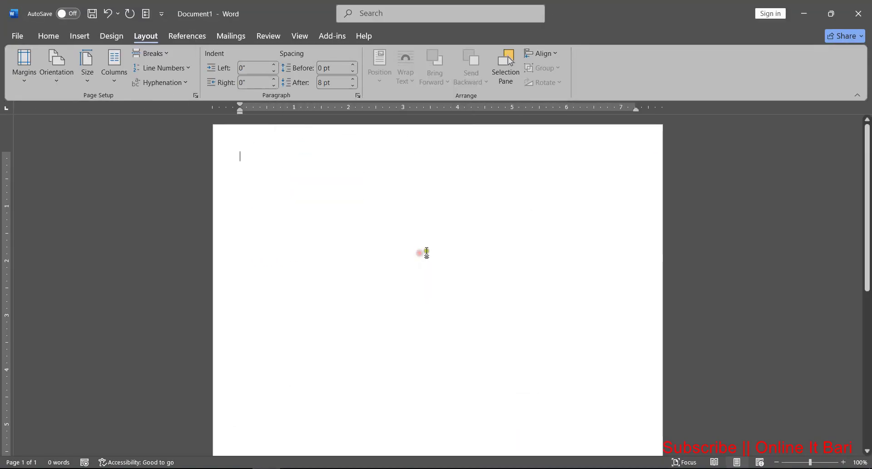
Close Word and reopen it from the desktop with a new blank document.
{"action": "left_click", "coordinate": [858, 13]}
{"action": "left_click", "coordinate": [500, 262]}
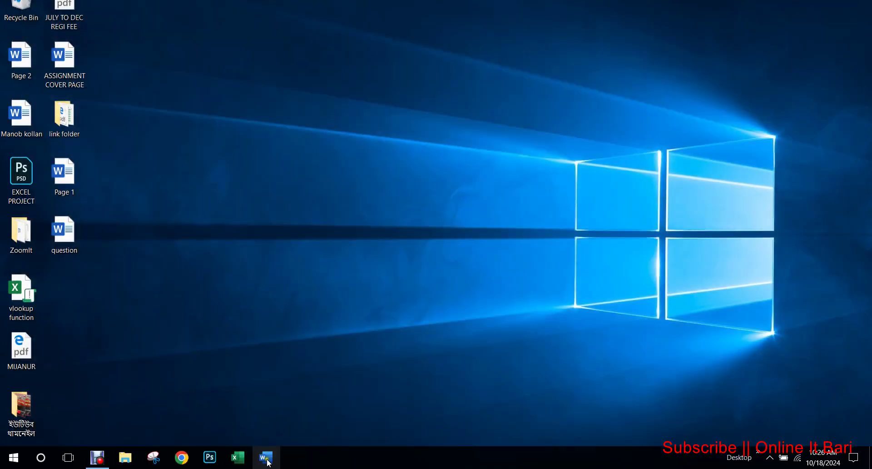
{"action": "left_click", "coordinate": [267, 460]}
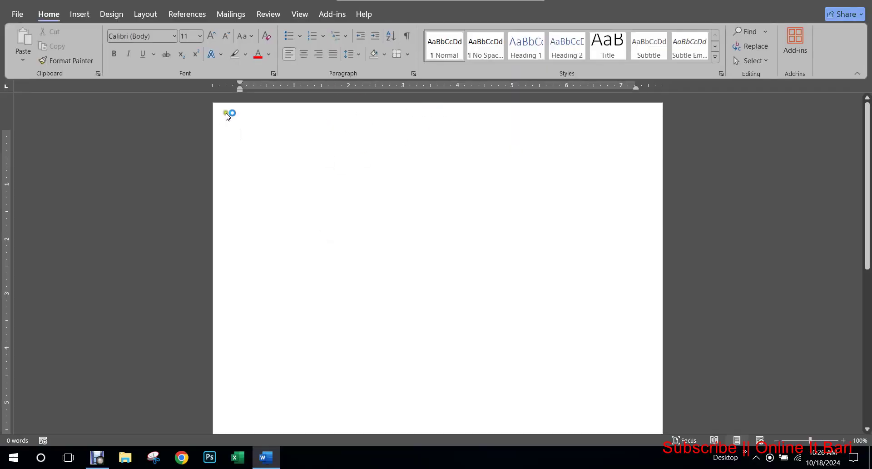
{"action": "left_click", "coordinate": [238, 152]}
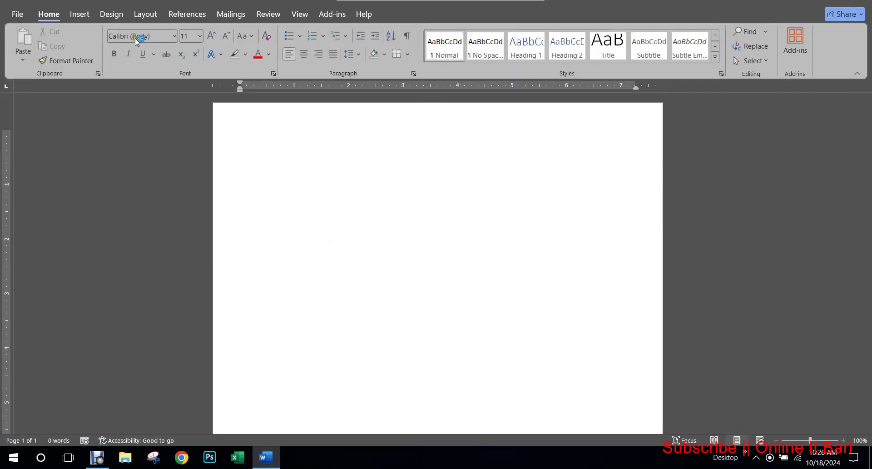
Check the new document's margin preset, page orientation and paper size.
{"action": "left_click", "coordinate": [146, 14]}
{"action": "left_click", "coordinate": [25, 54]}
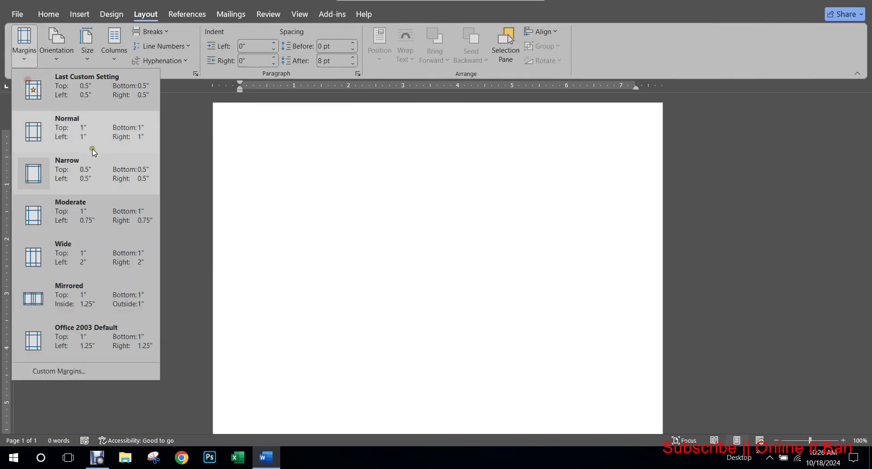
{"action": "left_click", "coordinate": [57, 62]}
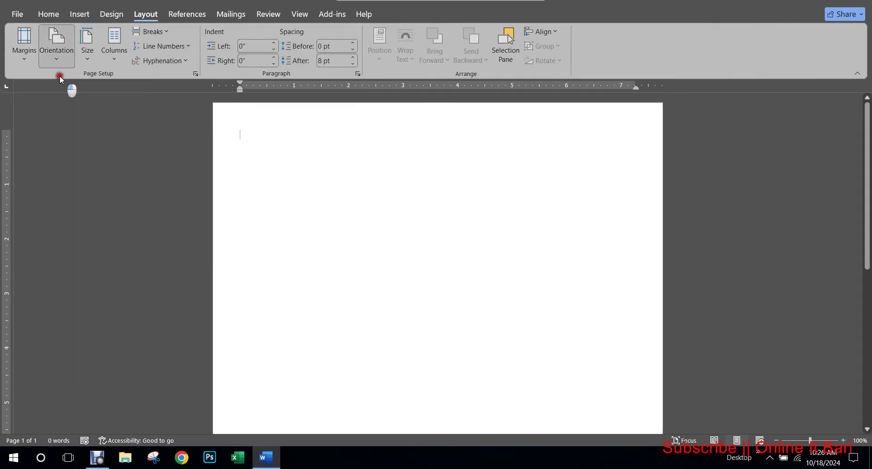
{"action": "left_click", "coordinate": [88, 50]}
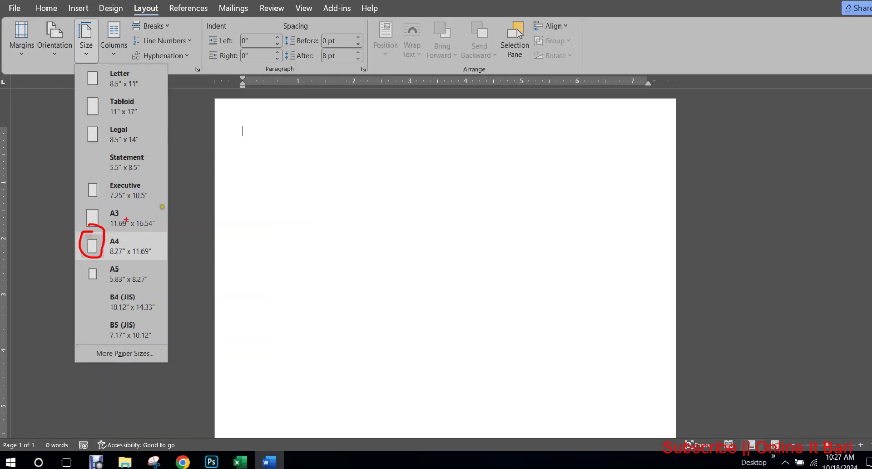
{"action": "left_click", "coordinate": [136, 242]}
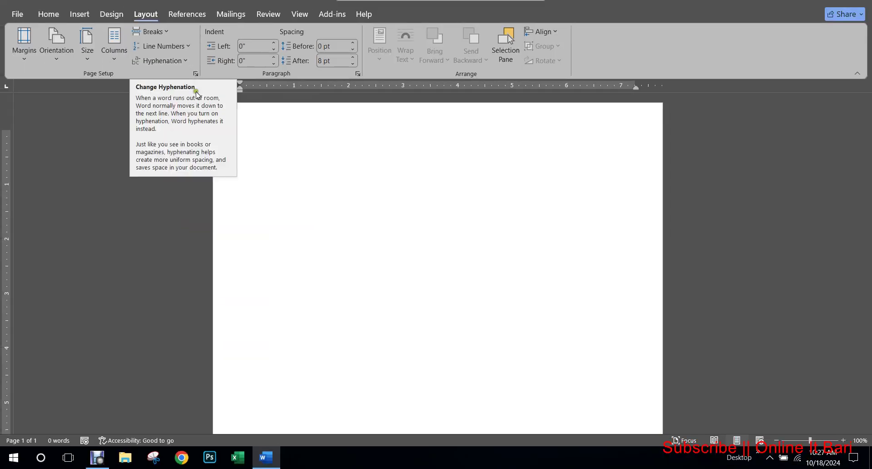
Open the full font settings and choose Times New Roman as the font.
{"action": "left_click", "coordinate": [48, 14]}
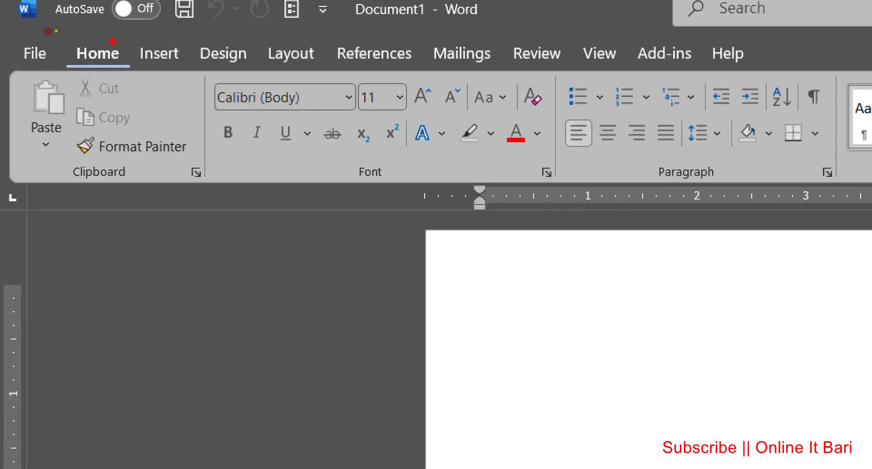
{"action": "left_click_drag", "start_coordinate": [117, 71], "coordinate": [101, 53]}
{"action": "mouse_move", "coordinate": [553, 162]}
{"action": "left_mouse_down"}
{"action": "mouse_move", "coordinate": [532, 188]}
{"action": "mouse_move", "coordinate": [568, 165]}
{"action": "mouse_move", "coordinate": [528, 162]}
{"action": "mouse_move", "coordinate": [529, 176]}
{"action": "left_mouse_up"}
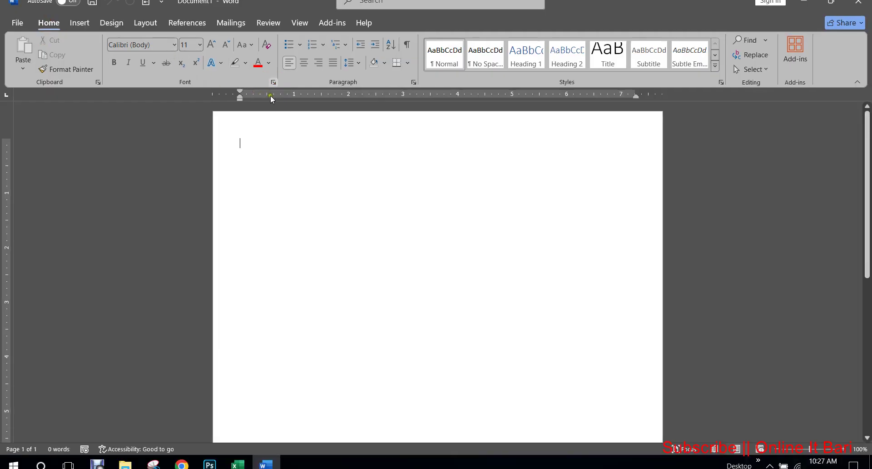
{"action": "left_click", "coordinate": [273, 81]}
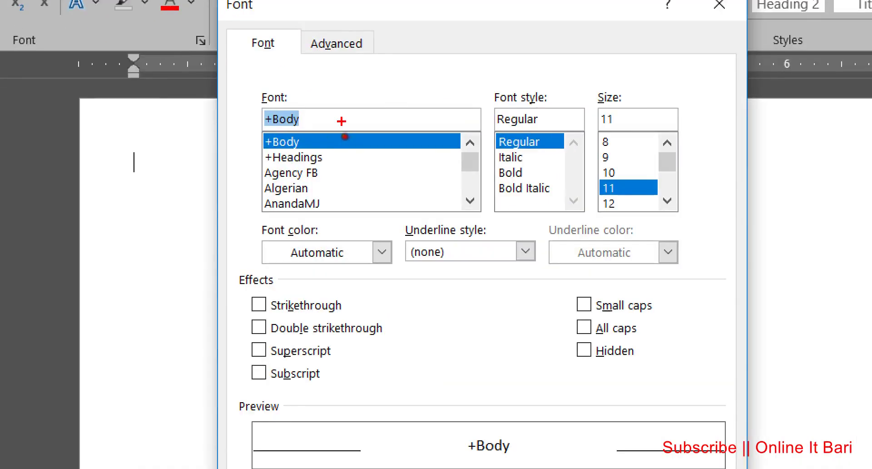
{"action": "mouse_move", "coordinate": [272, 108]}
{"action": "left_mouse_down"}
{"action": "mouse_move", "coordinate": [277, 141]}
{"action": "mouse_move", "coordinate": [323, 121]}
{"action": "mouse_move", "coordinate": [300, 109]}
{"action": "left_mouse_up"}
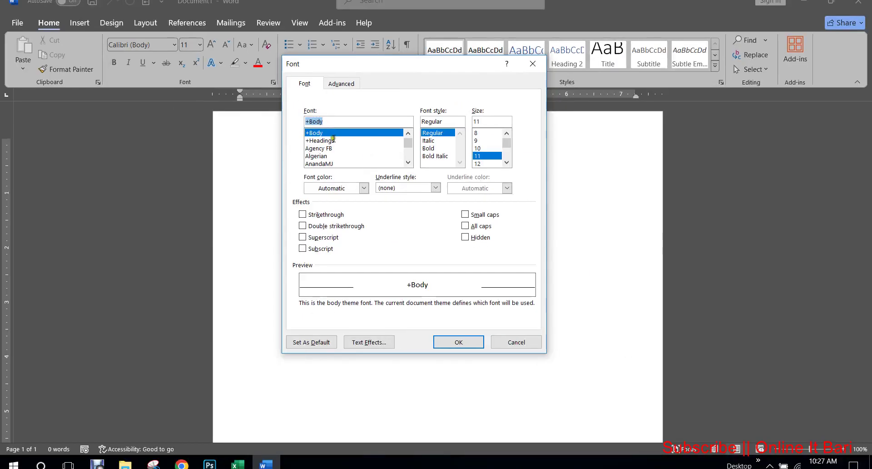
{"action": "type", "text": "ti"}
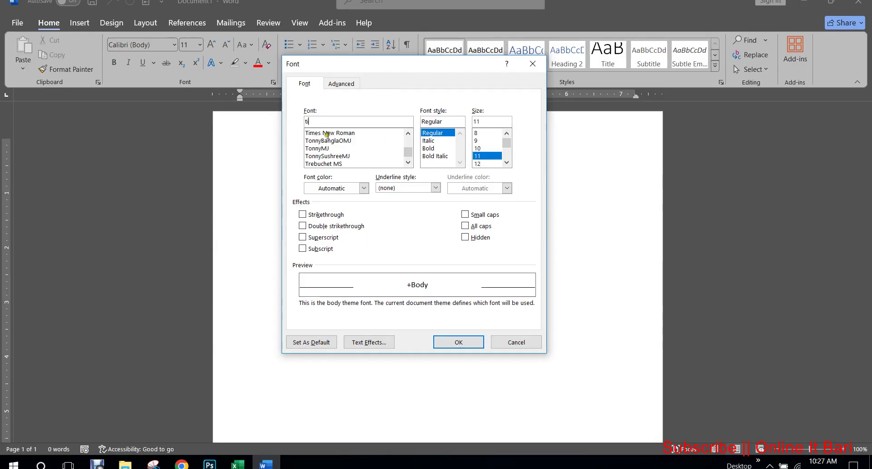
{"action": "left_click", "coordinate": [327, 133]}
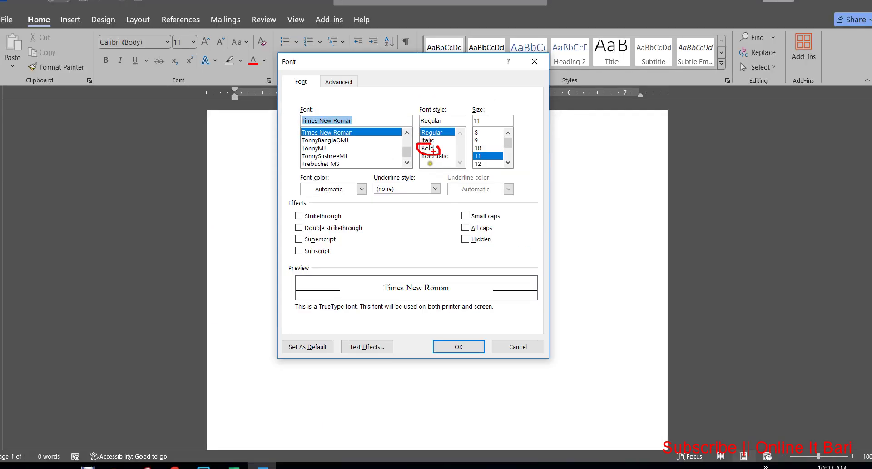
Set the font style to Bold, the size to 14 and the font color to standard red.
{"action": "left_click", "coordinate": [407, 141]}
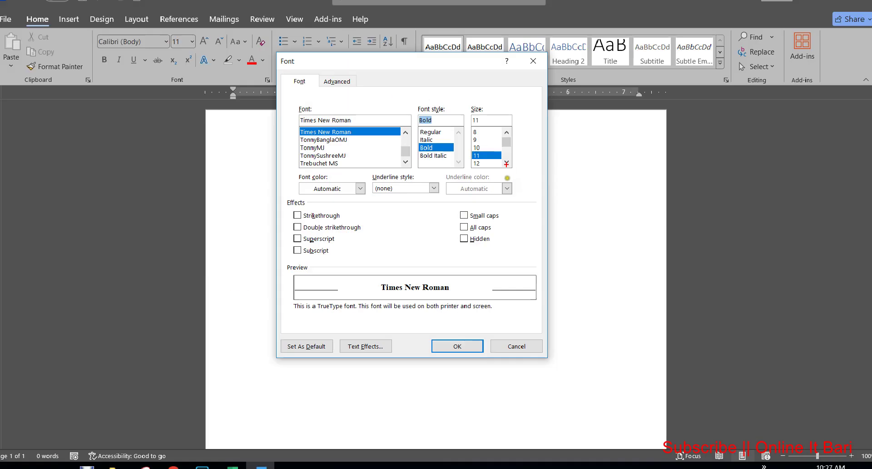
{"action": "left_click", "coordinate": [500, 161]}
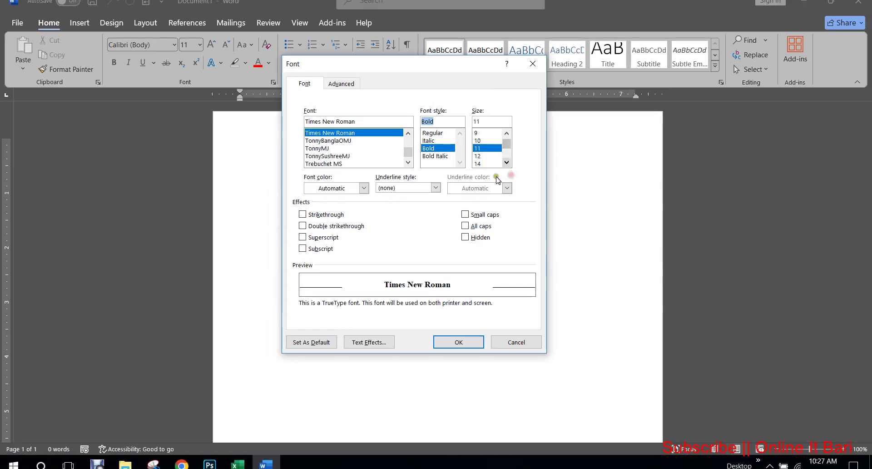
{"action": "left_click", "coordinate": [449, 163]}
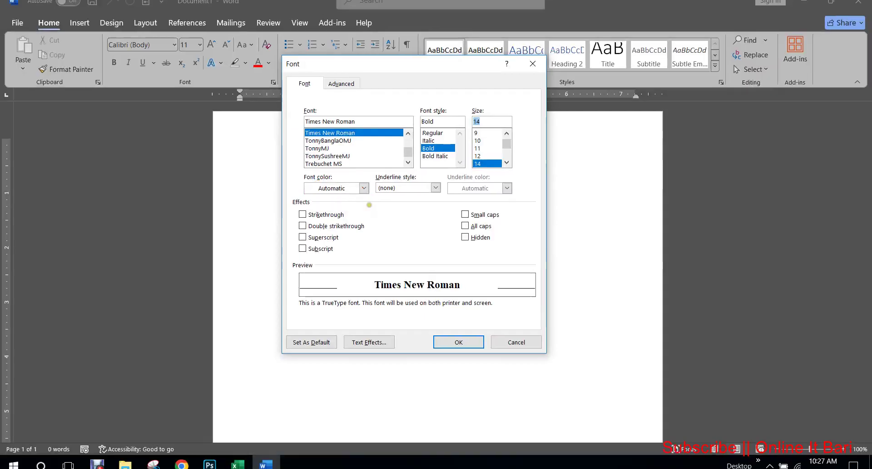
{"action": "left_click", "coordinate": [412, 181]}
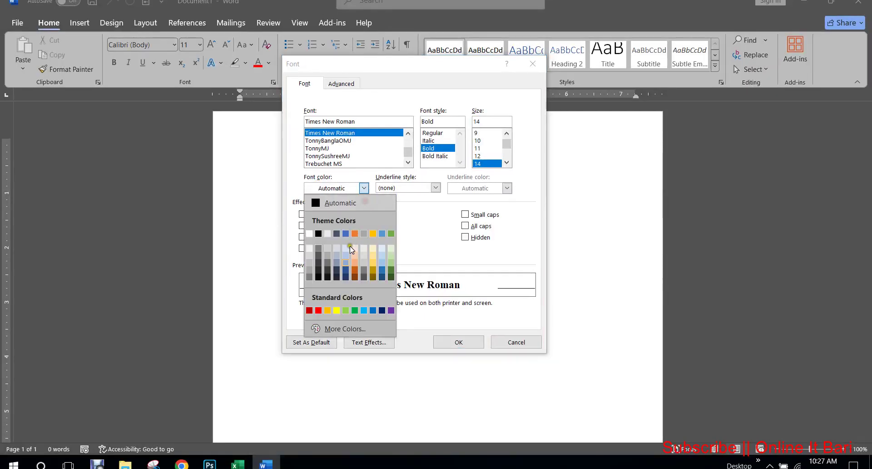
{"action": "left_click", "coordinate": [319, 310]}
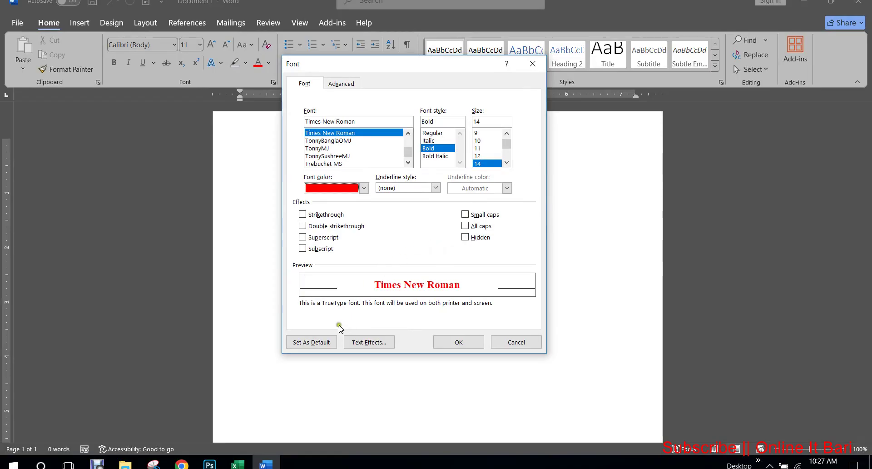
{"action": "left_click", "coordinate": [366, 337]}
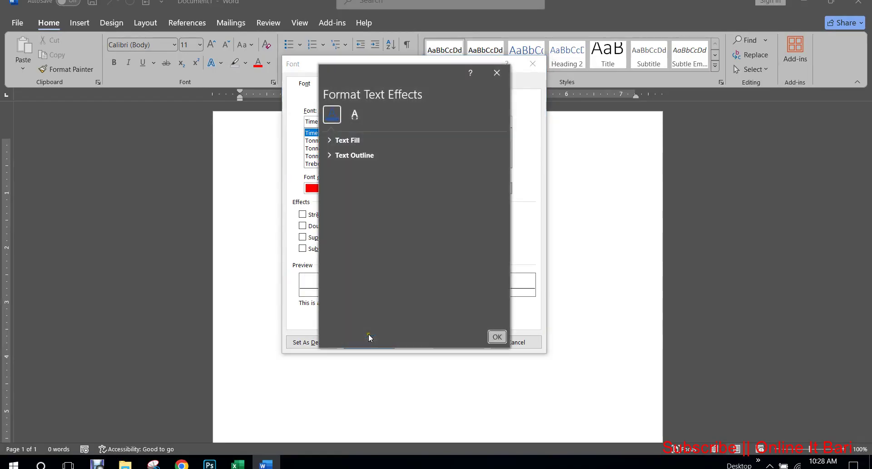
{"action": "left_click", "coordinate": [497, 73]}
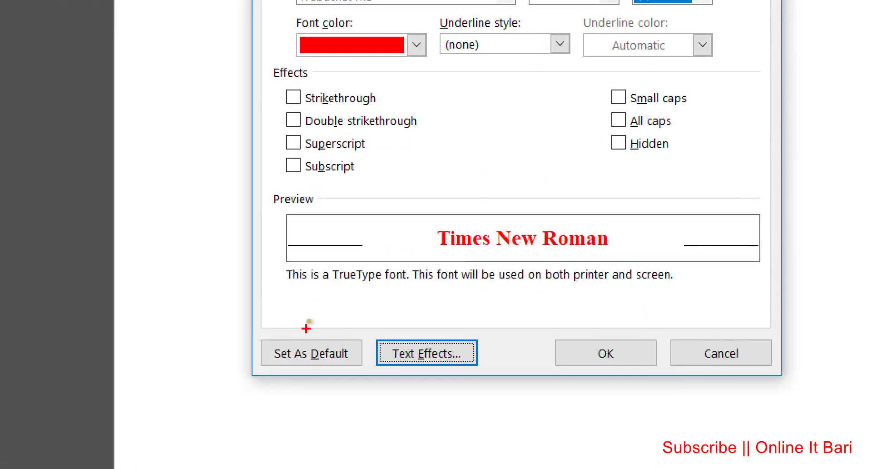
{"action": "mouse_move", "coordinate": [294, 325]}
{"action": "left_mouse_down"}
{"action": "mouse_move", "coordinate": [274, 327]}
{"action": "mouse_move", "coordinate": [314, 401]}
{"action": "mouse_move", "coordinate": [316, 328]}
{"action": "left_mouse_up"}
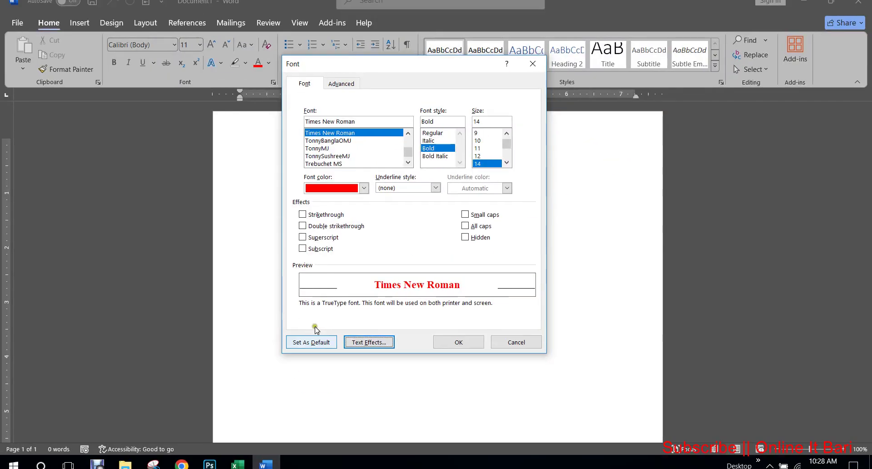
Save the chosen font settings as the default for all documents based on the Normal template.
{"action": "left_click", "coordinate": [311, 353]}
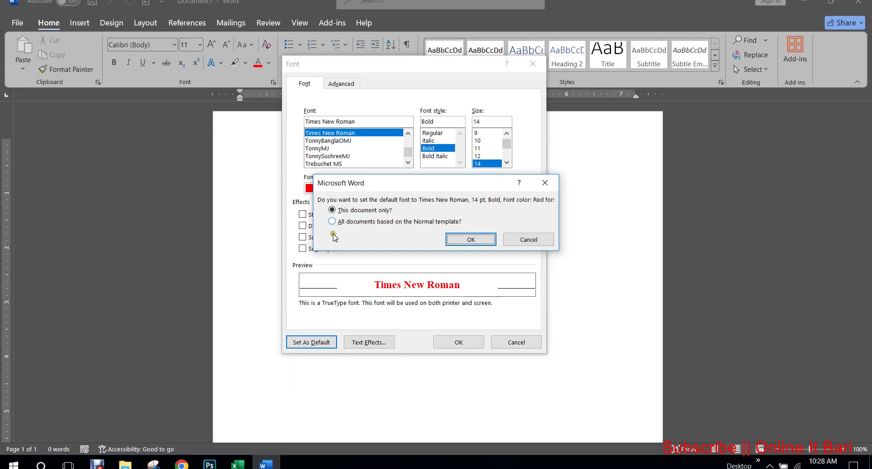
{"action": "left_click", "coordinate": [277, 232]}
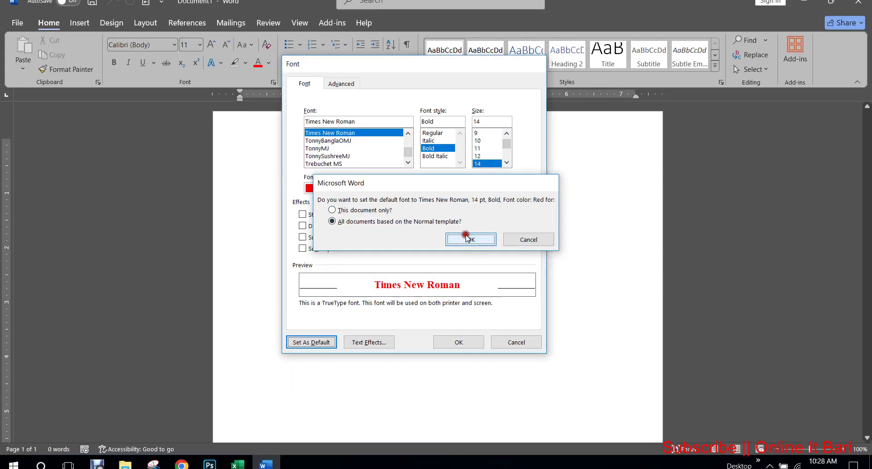
{"action": "left_click", "coordinate": [467, 238]}
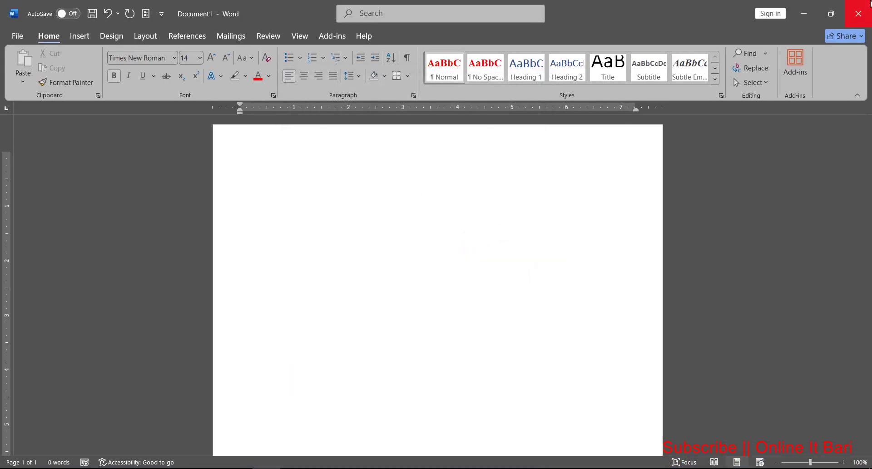
Close Word and reopen it with a new blank document to check the default font.
{"action": "left_click", "coordinate": [870, 3]}
{"action": "left_click", "coordinate": [500, 260]}
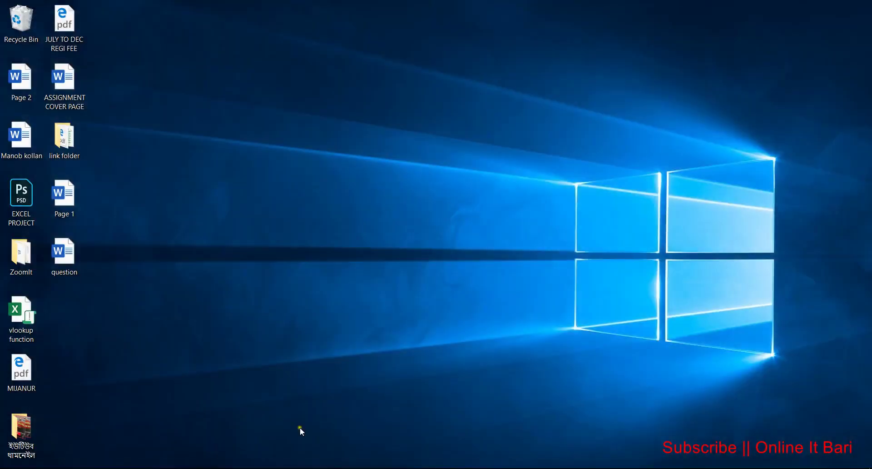
{"action": "left_click", "coordinate": [266, 458]}
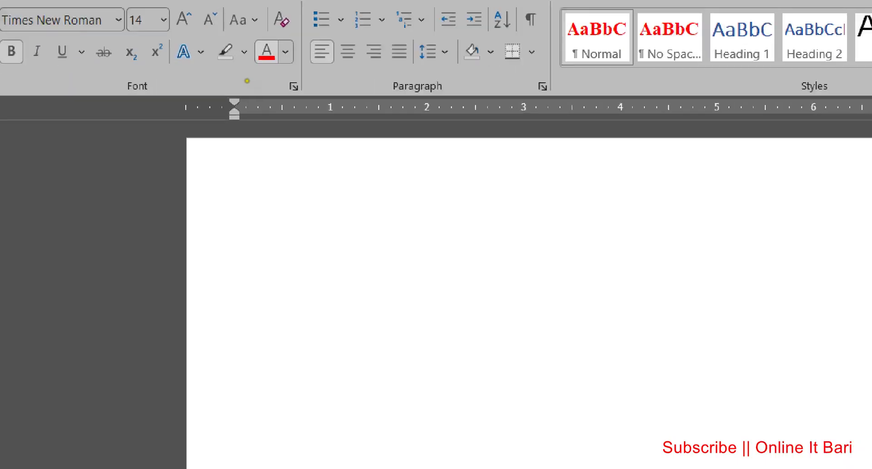
{"action": "left_click_drag", "start_coordinate": [132, 1], "coordinate": [158, 1]}
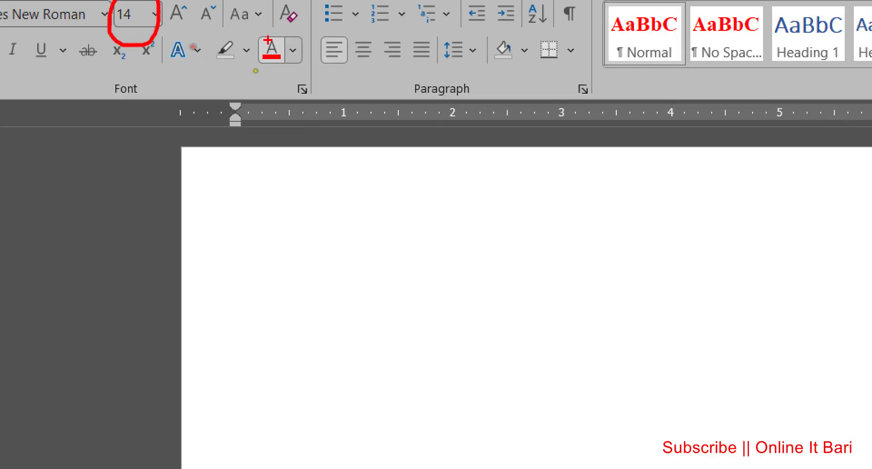
{"action": "mouse_move", "coordinate": [284, 35]}
{"action": "left_mouse_down"}
{"action": "mouse_move", "coordinate": [270, 36]}
{"action": "mouse_move", "coordinate": [311, 54]}
{"action": "left_mouse_up"}
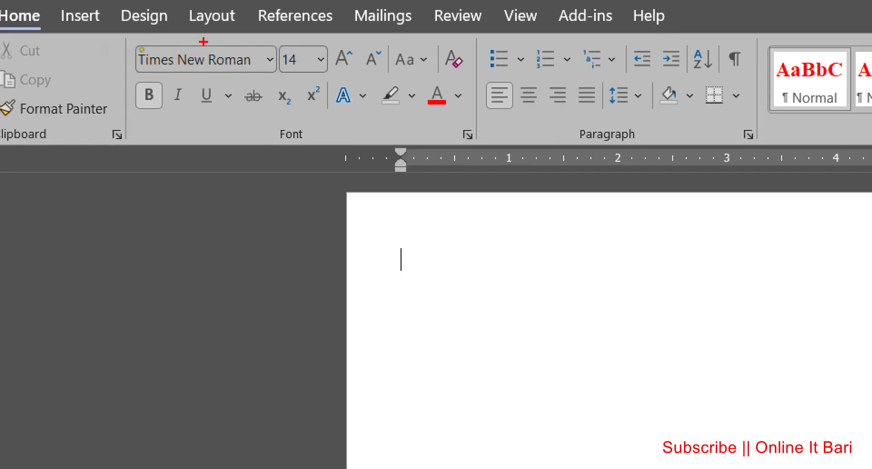
{"action": "mouse_move", "coordinate": [179, 34]}
{"action": "left_mouse_down"}
{"action": "mouse_move", "coordinate": [146, 59]}
{"action": "mouse_move", "coordinate": [296, 29]}
{"action": "left_mouse_up"}
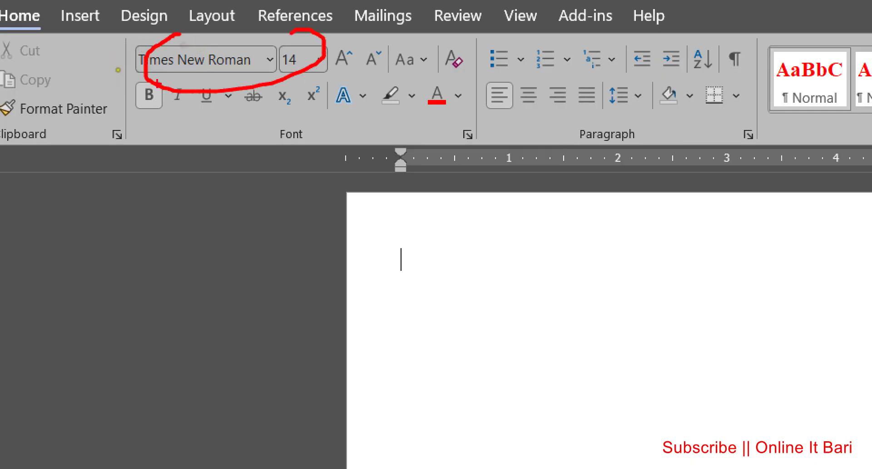